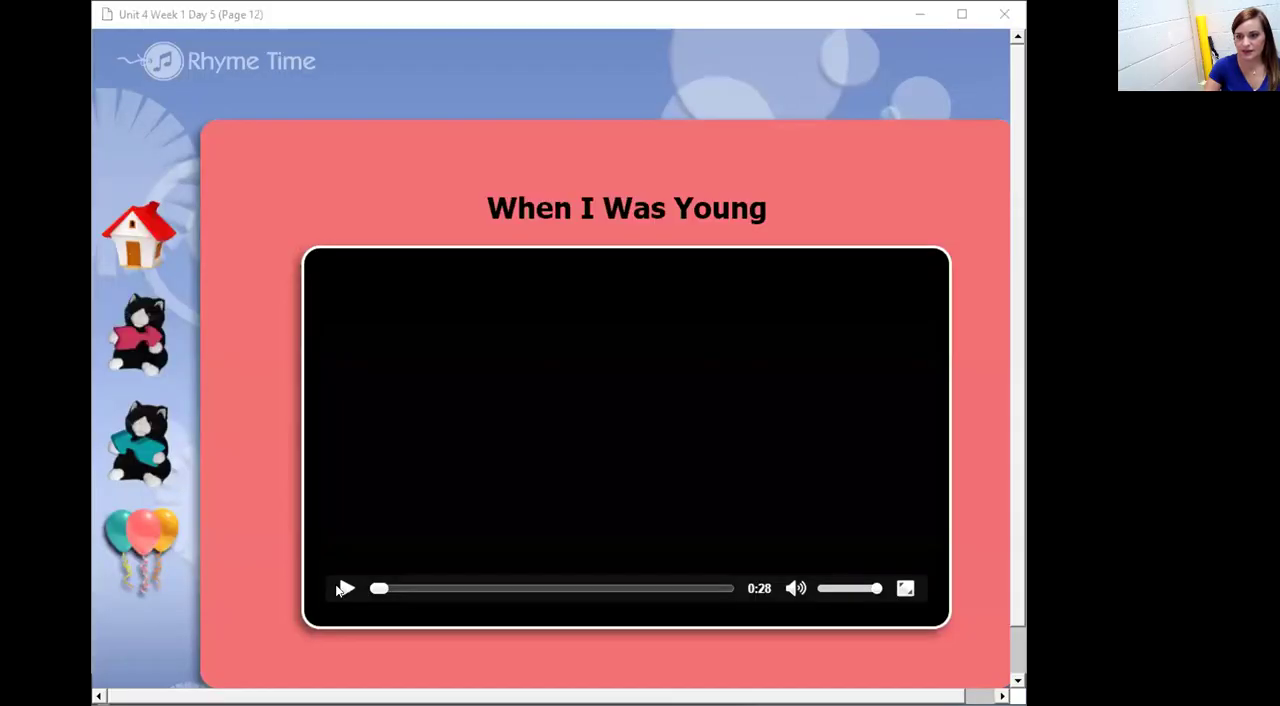
Play the 'When I Was Young' poem video so the child performer starts reciting.
click(343, 588)
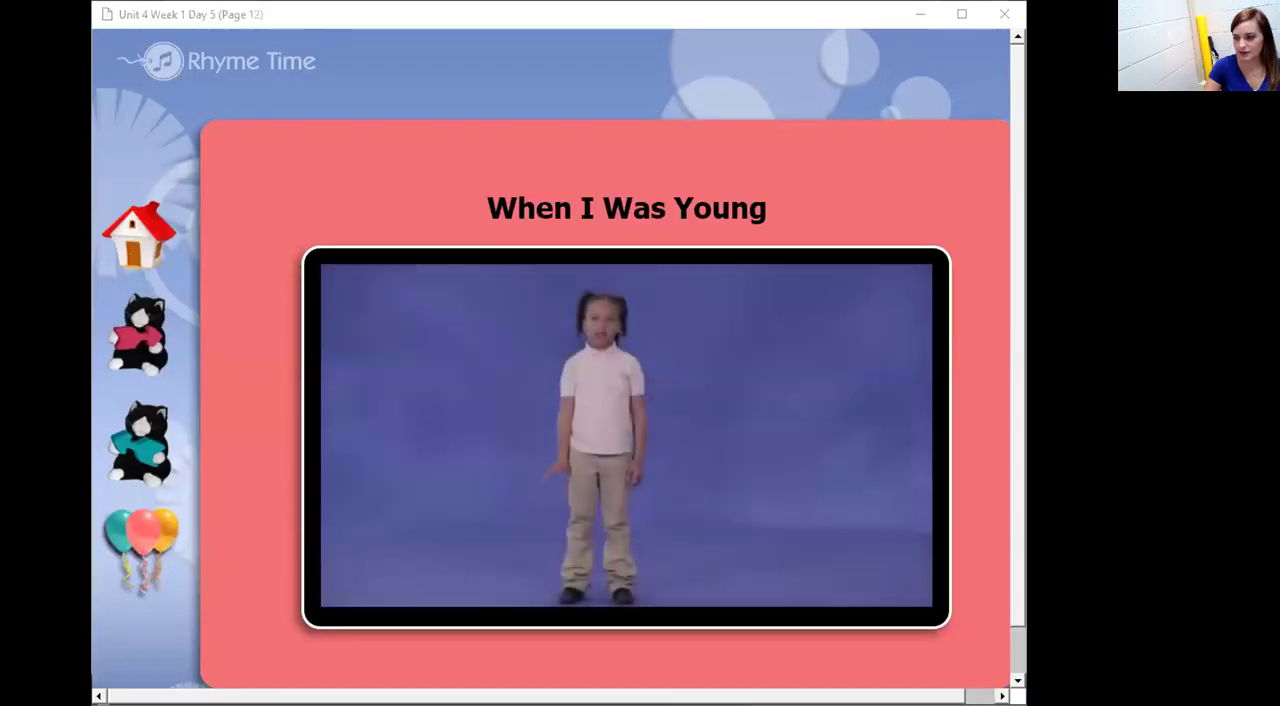